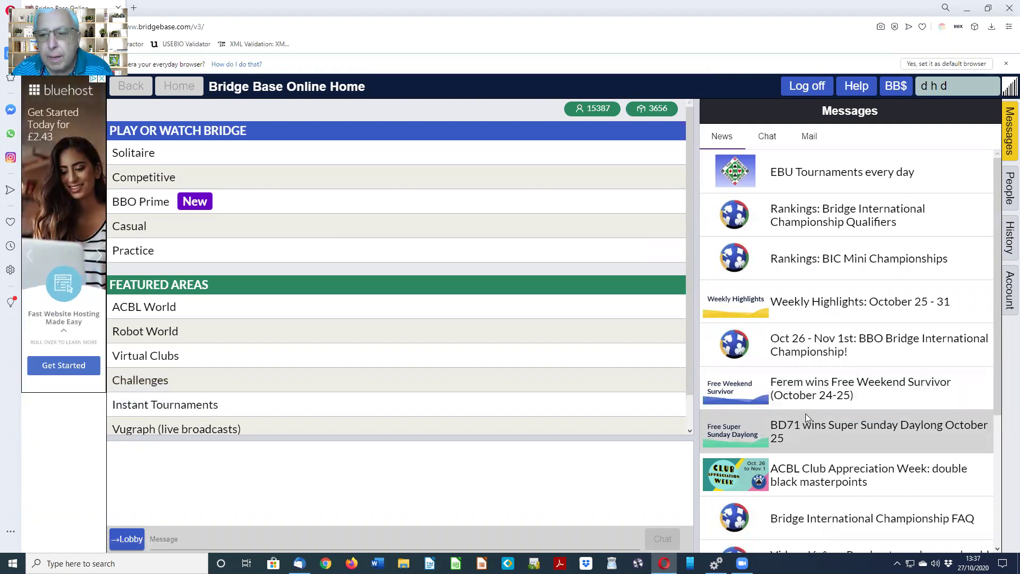
Step: Create a new folder in the account's deal archive and name it Week 2
left_click(1006, 287)
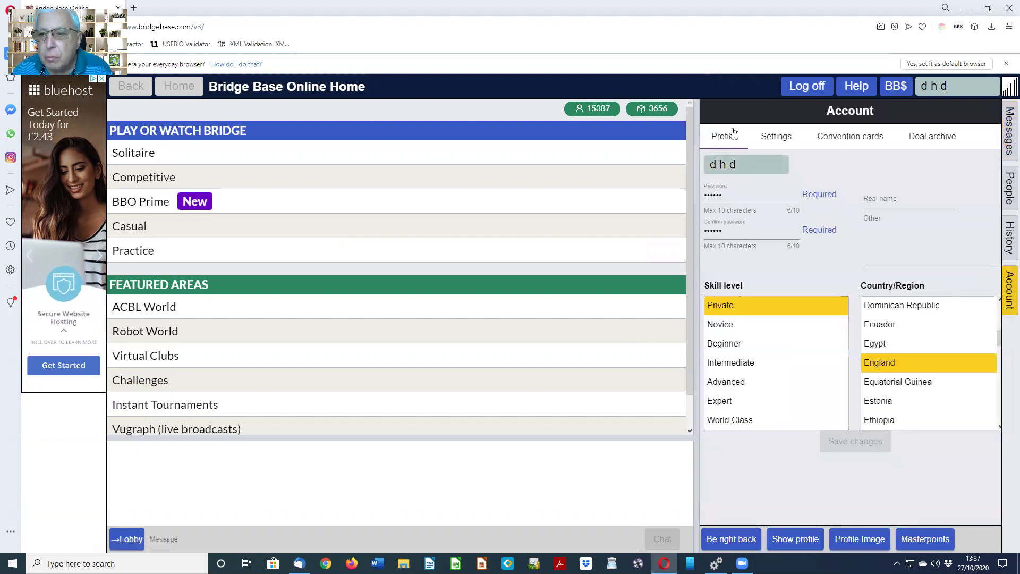
left_click(938, 139)
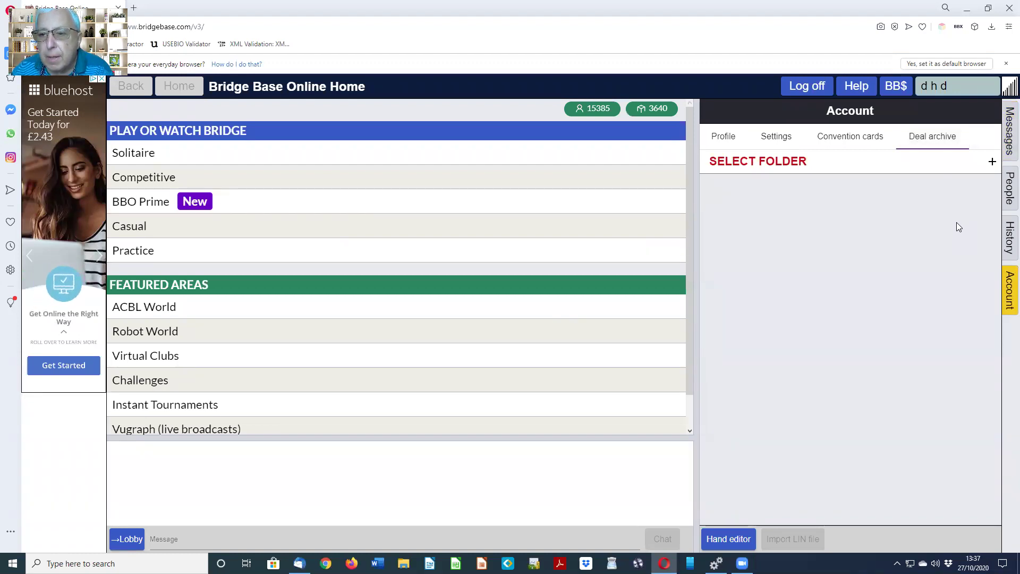
left_click(992, 162)
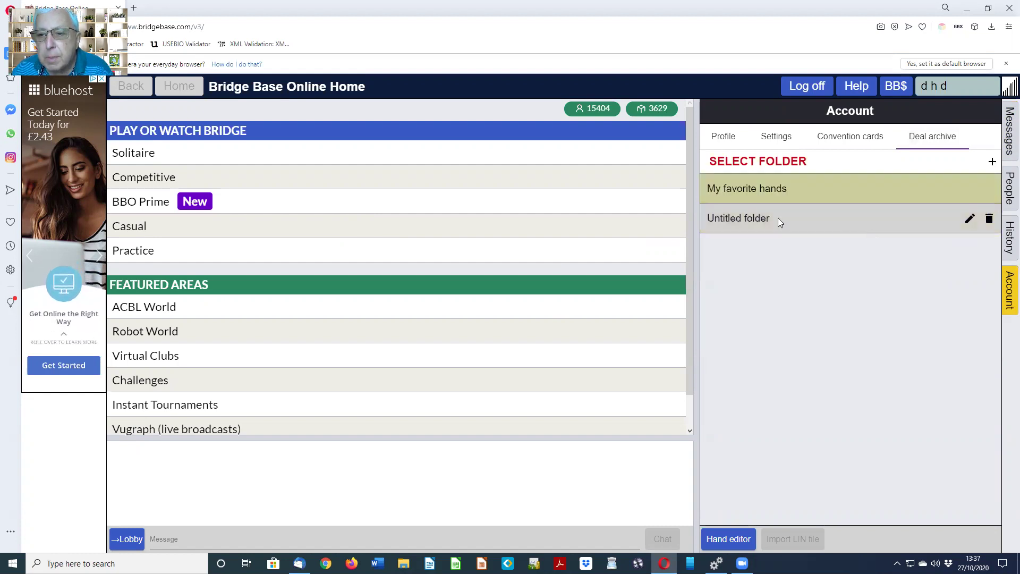
left_click(970, 219)
left_click_drag(778, 217, 695, 217)
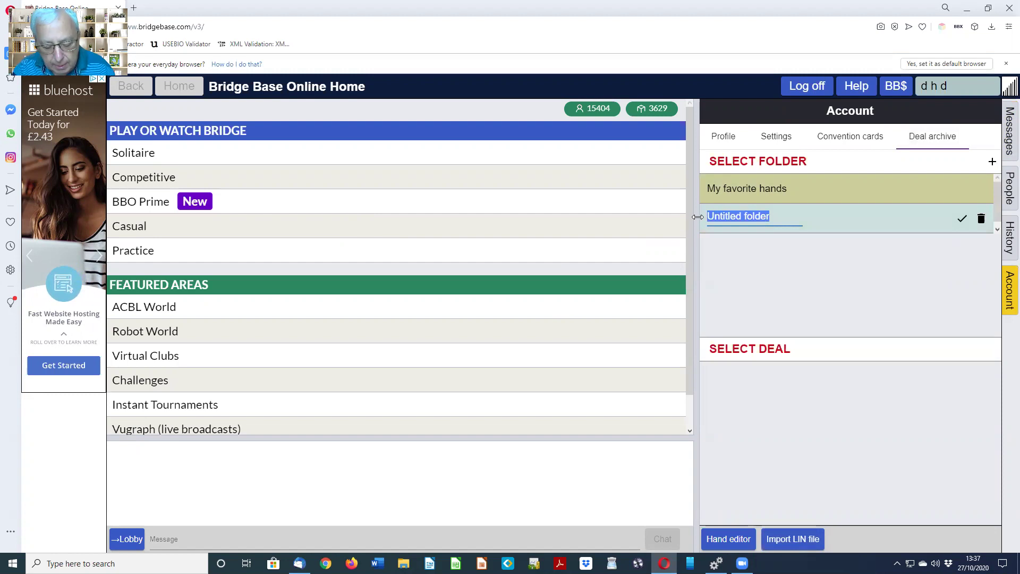
type("Weeke 2")
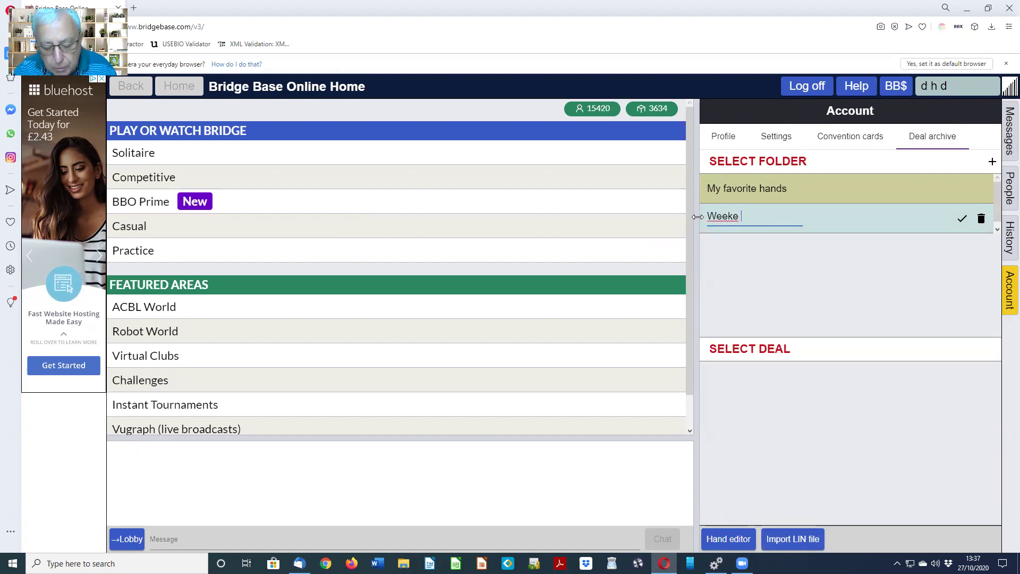
key("BackSpace")
key("BackSpace")
key("BackSpace")
type("2")
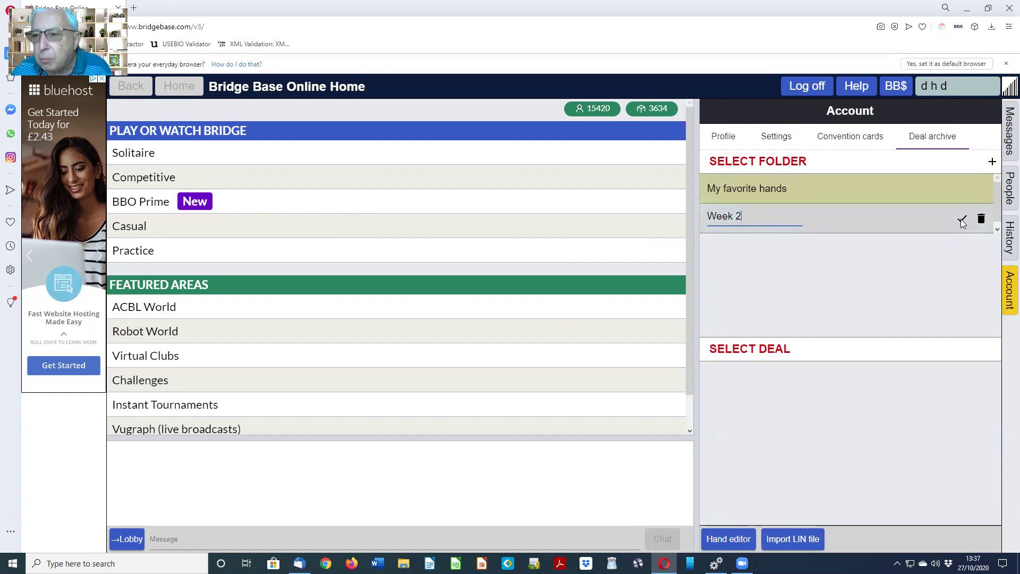
left_click(962, 219)
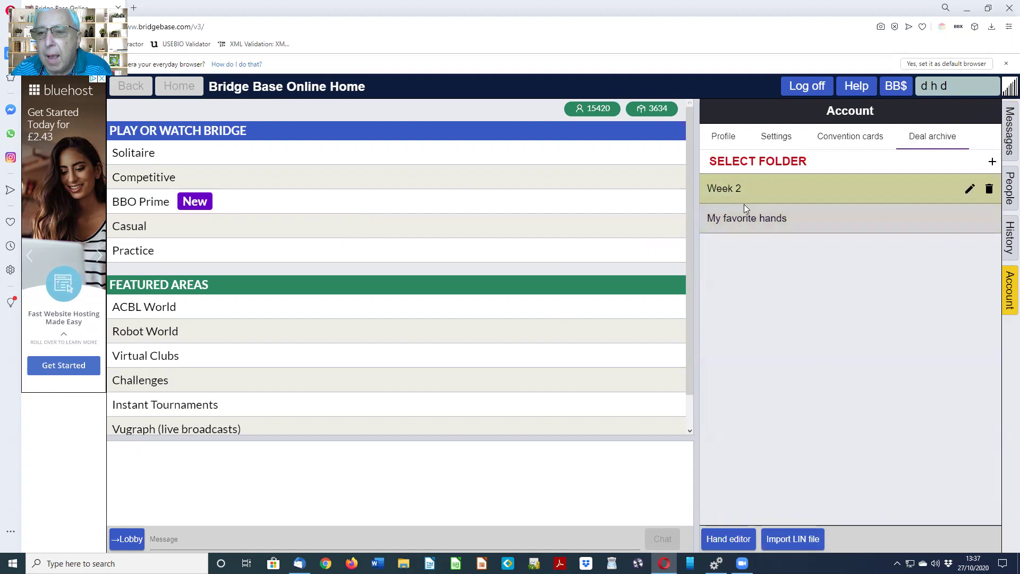
Step: Import the LIN file Week2.lin from Downloads into the Week 2 folder of the deal archive
left_click(749, 190)
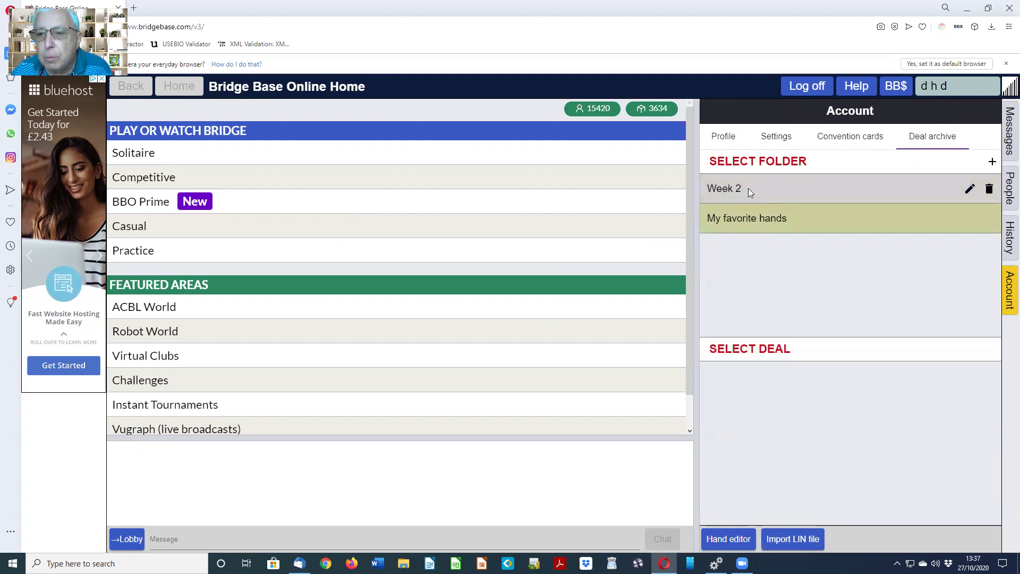
left_click(792, 542)
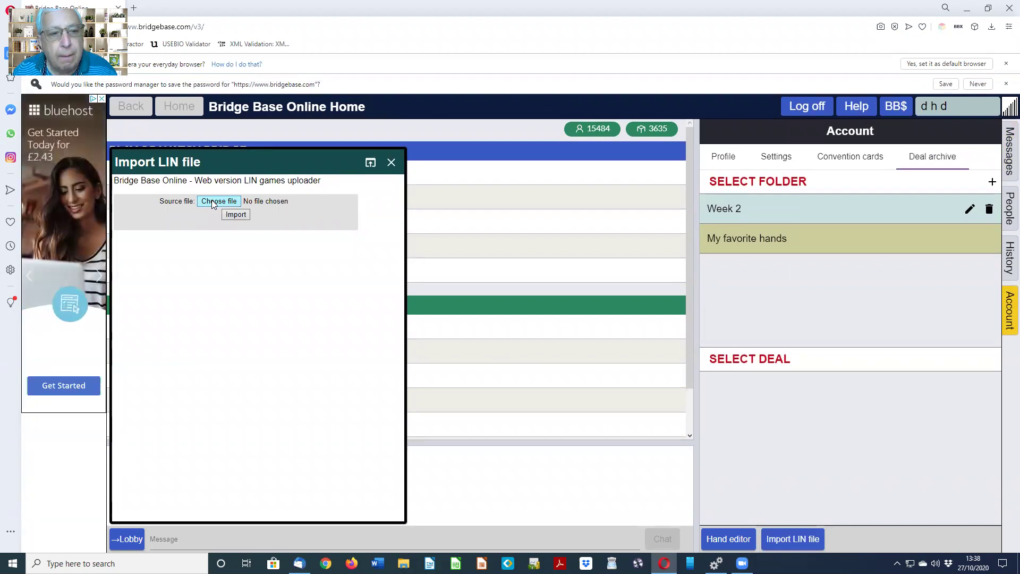
left_click(212, 203)
left_click(180, 237)
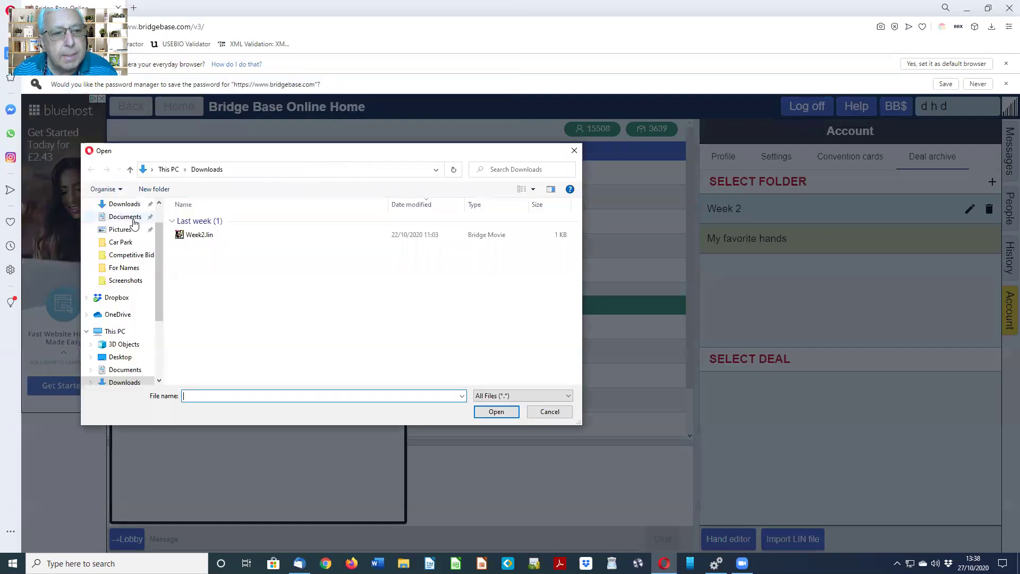
left_click(202, 237)
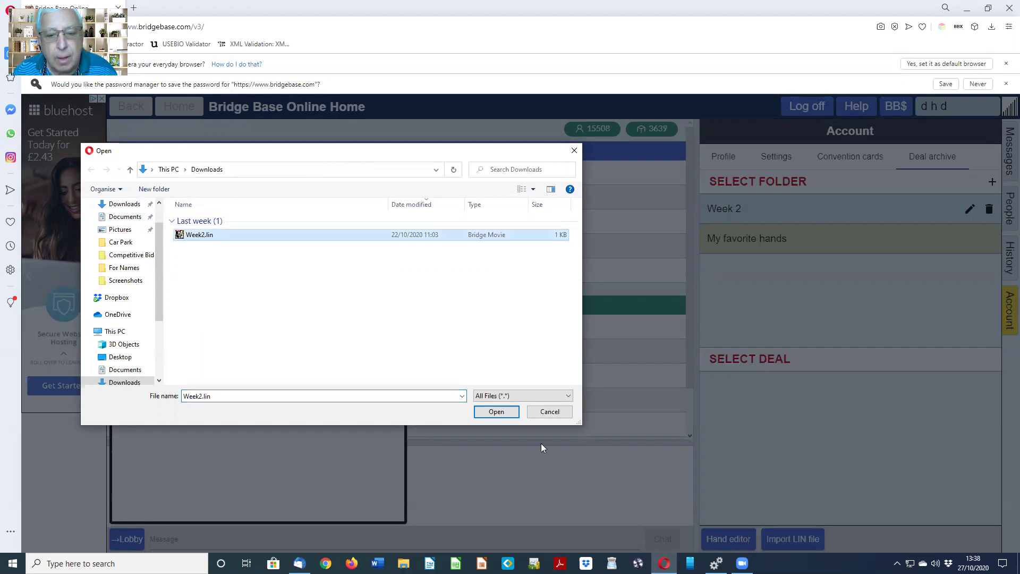
left_click(497, 412)
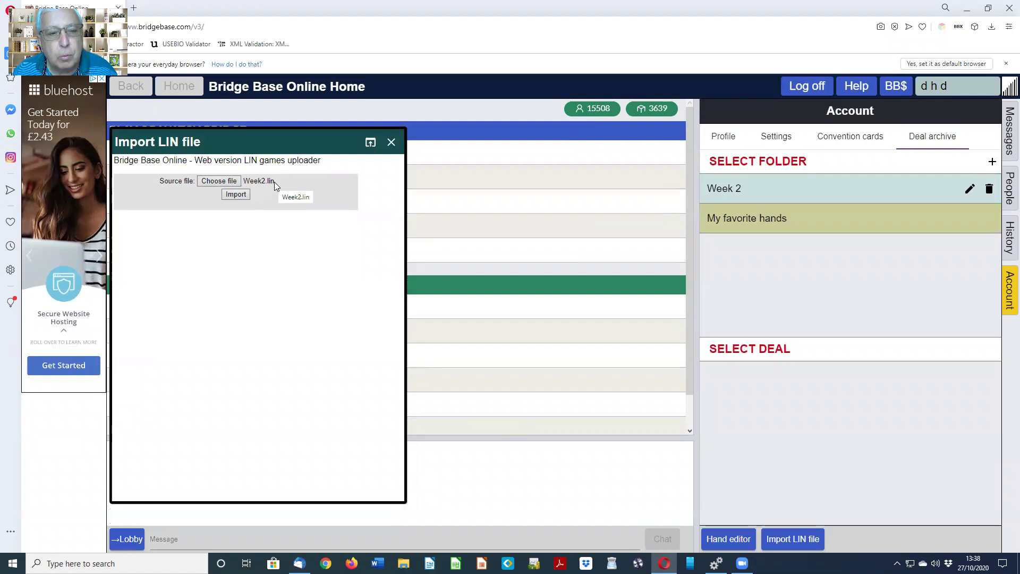
left_click(235, 194)
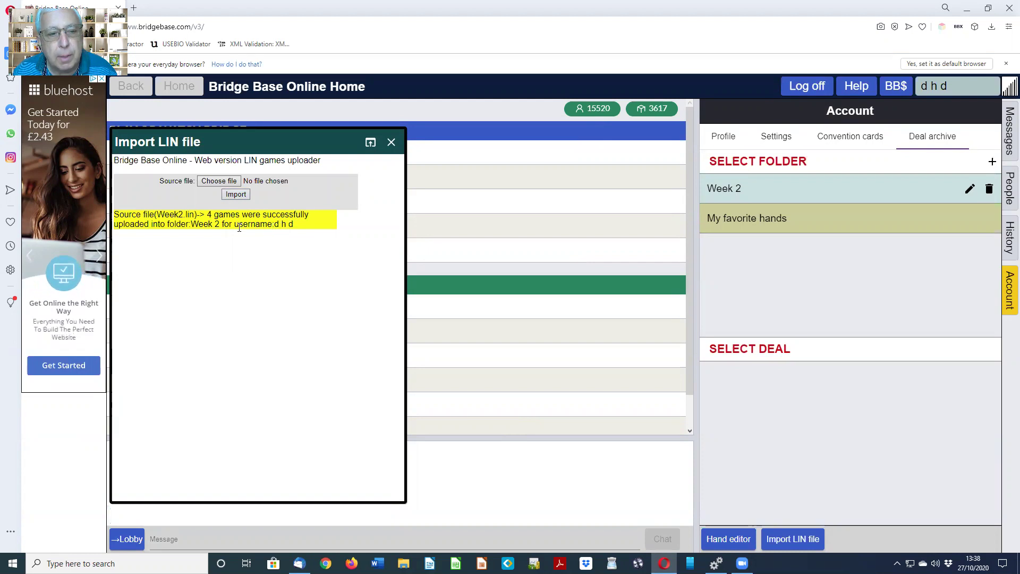
left_click(392, 143)
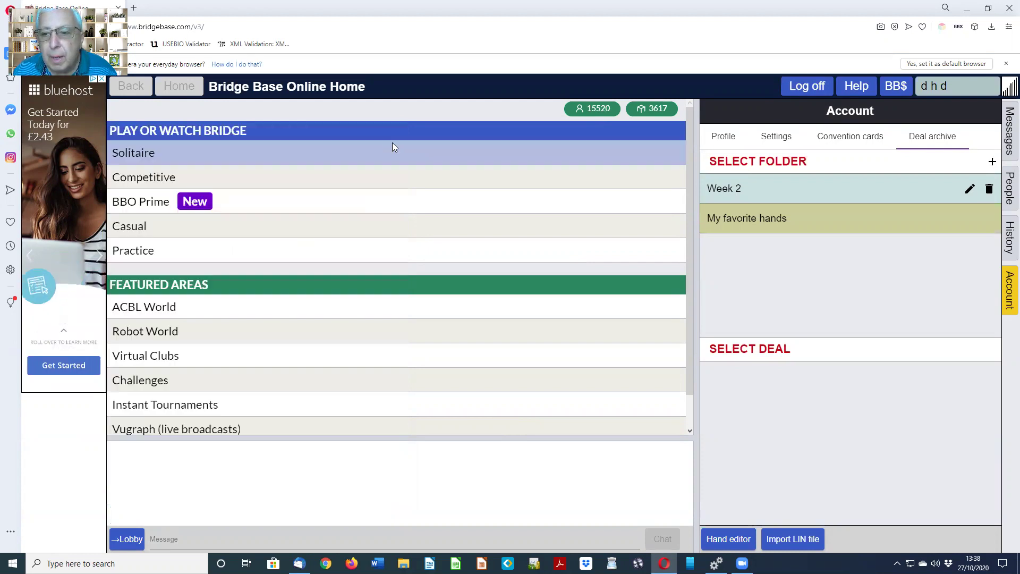
Step: Review the hands of Board 1 in the Week 2 folder
left_click(805, 191)
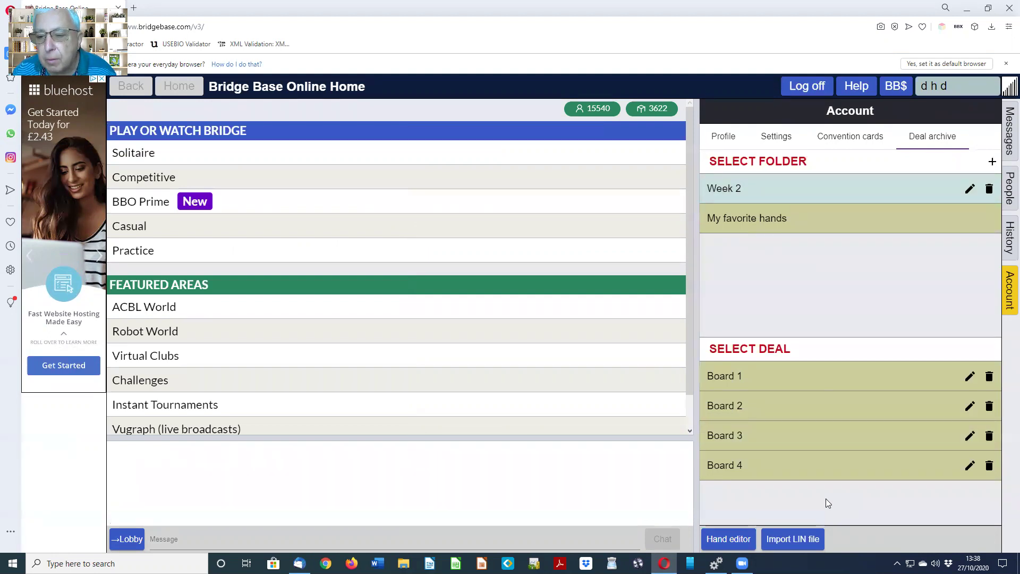
left_click(761, 376)
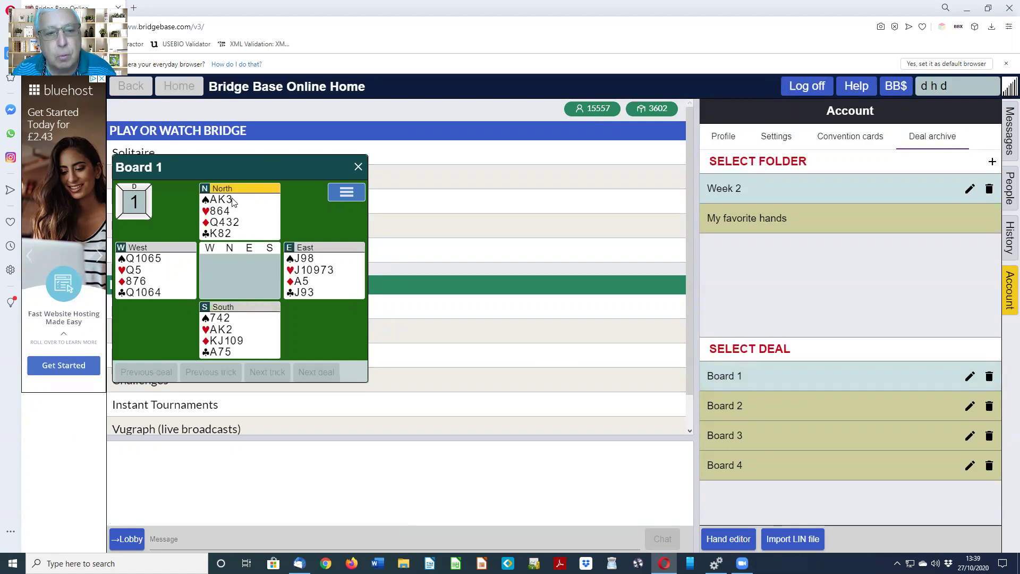
left_click(358, 168)
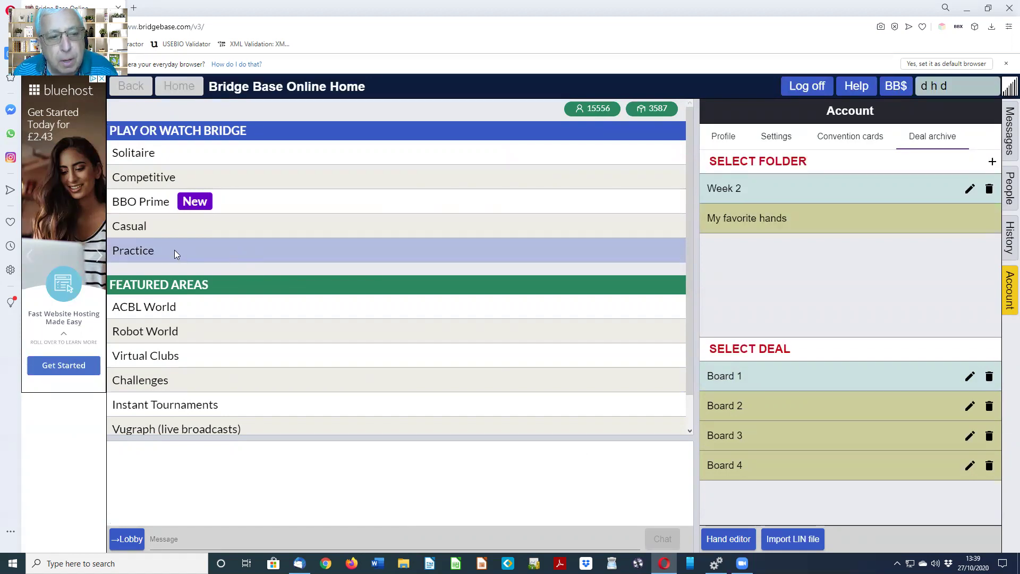
Step: Start a practice teaching table described as Week 2, with permission required both to kibitz and to play
left_click(144, 253)
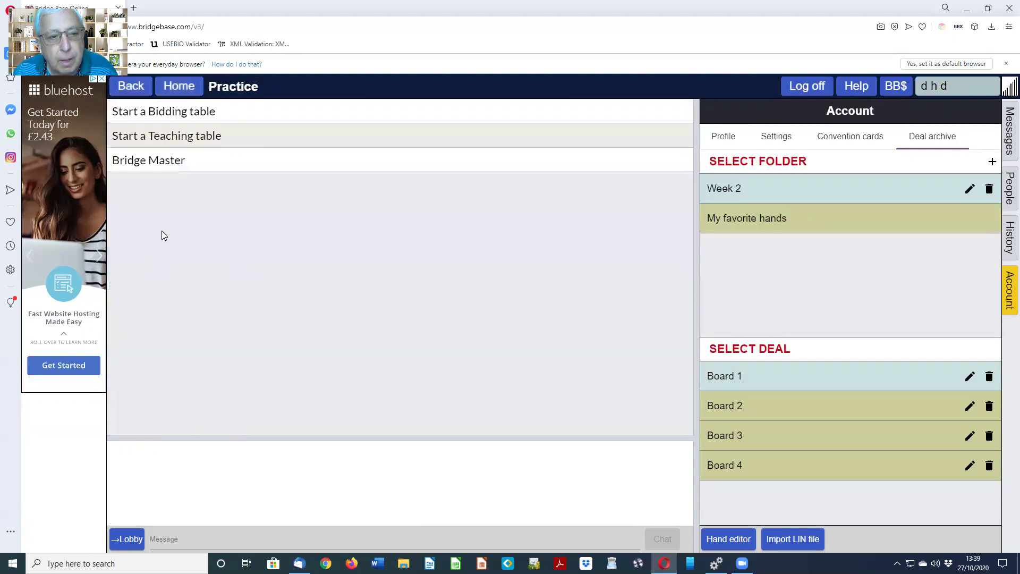
left_click(206, 138)
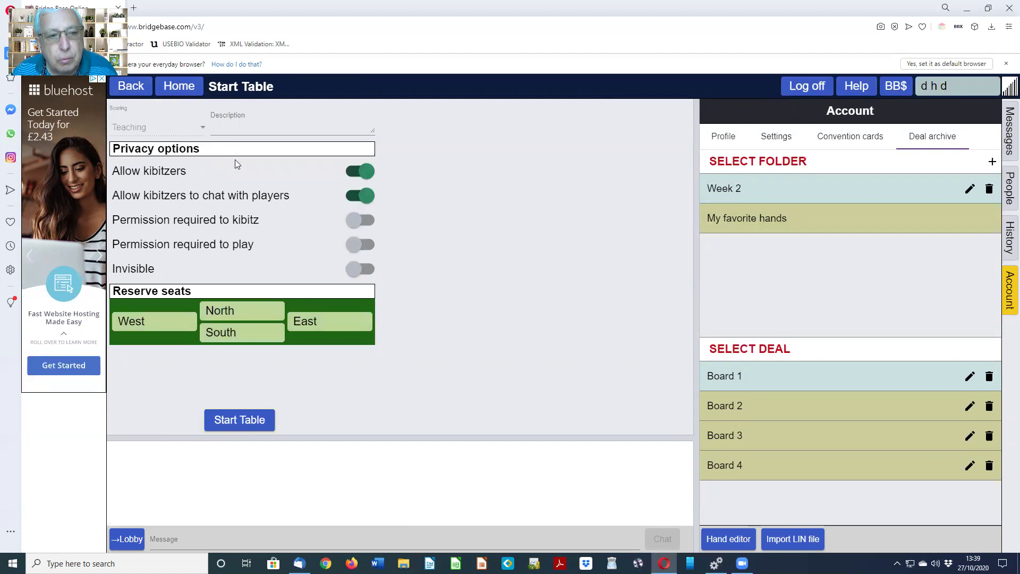
left_click(229, 127)
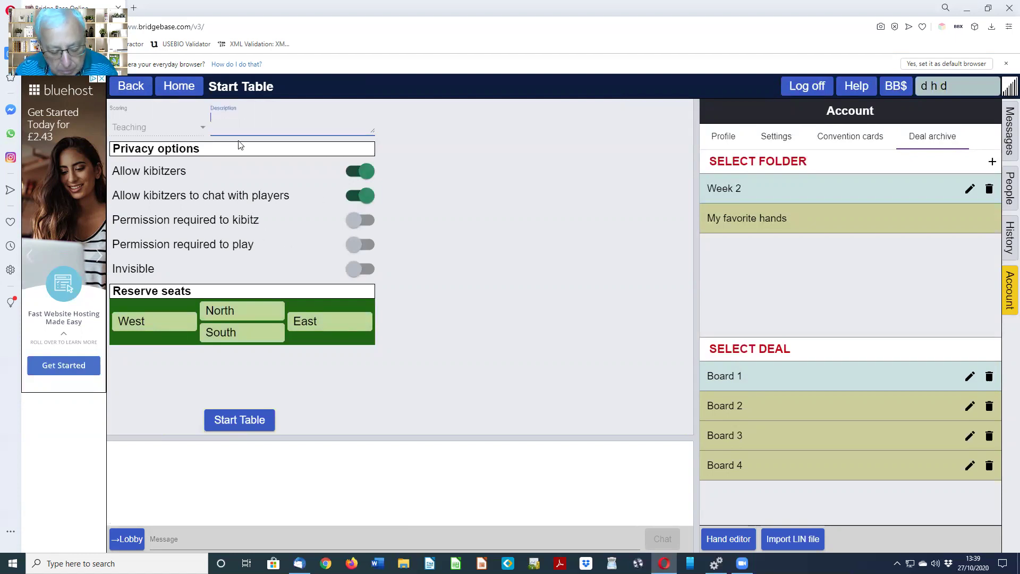
type("Week 2")
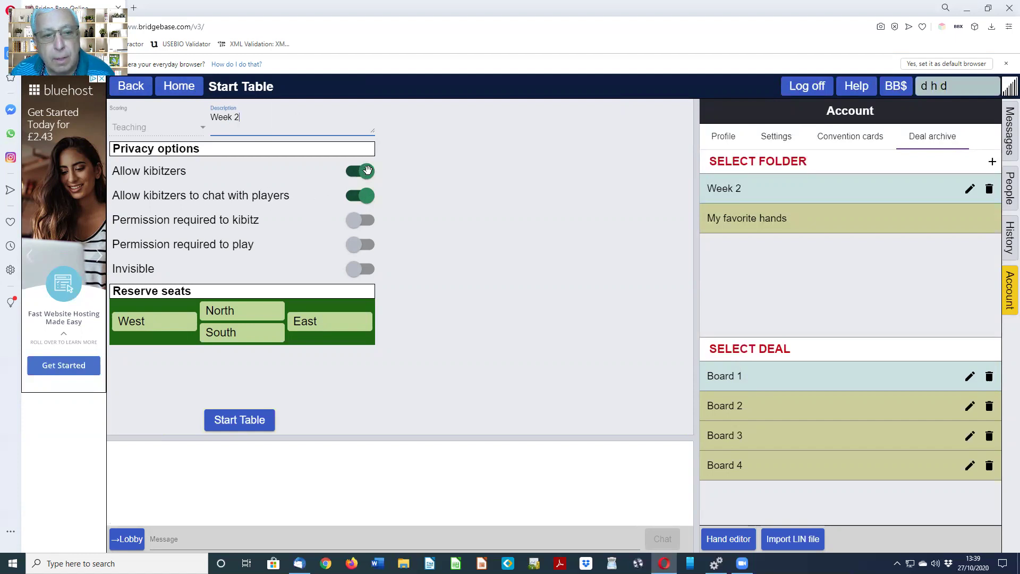
left_click(353, 222)
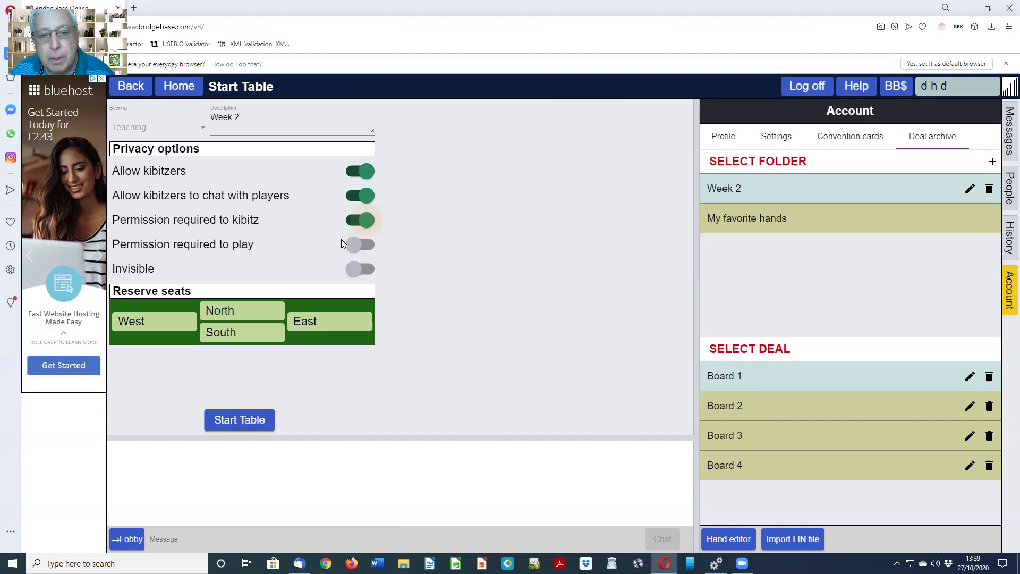
left_click(355, 244)
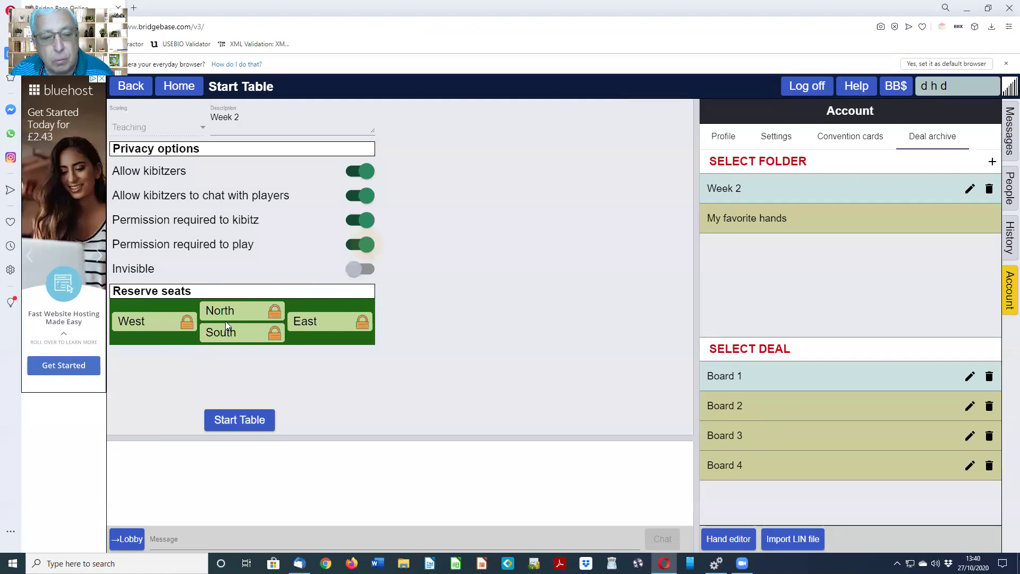
left_click(250, 421)
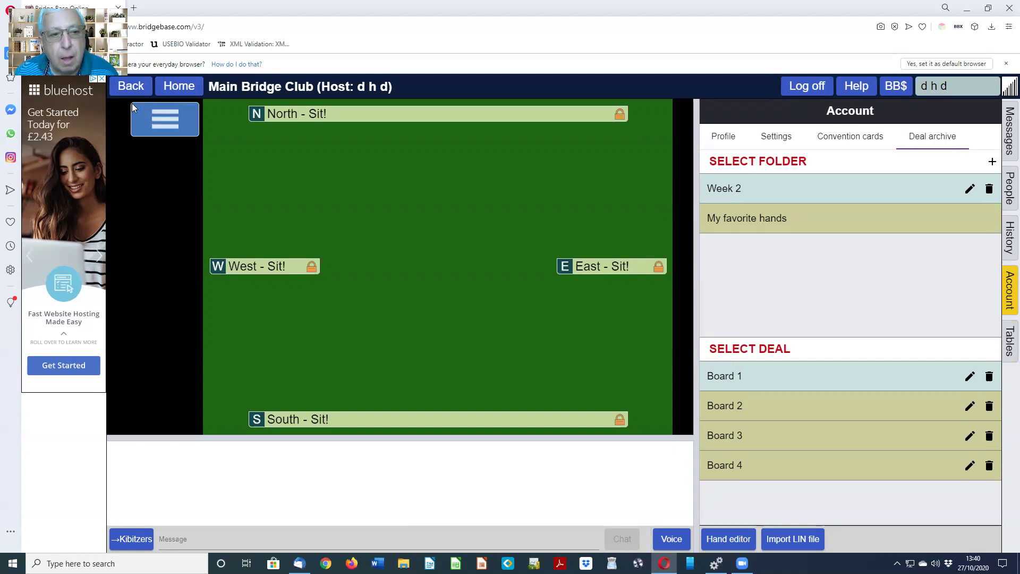
Step: Set the table's deal source to the saved deals in the Week 2 folder
left_click(167, 122)
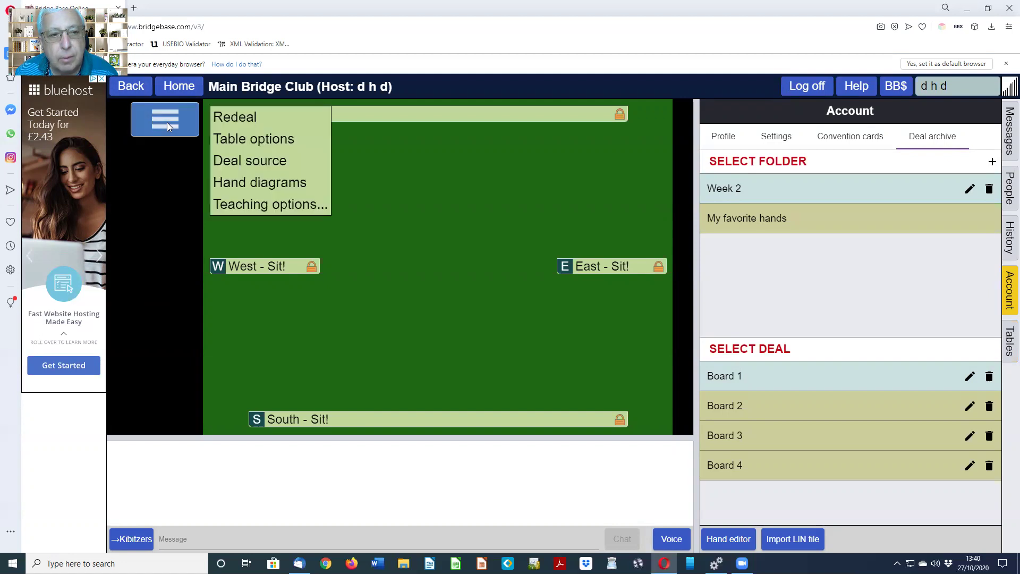
left_click(247, 160)
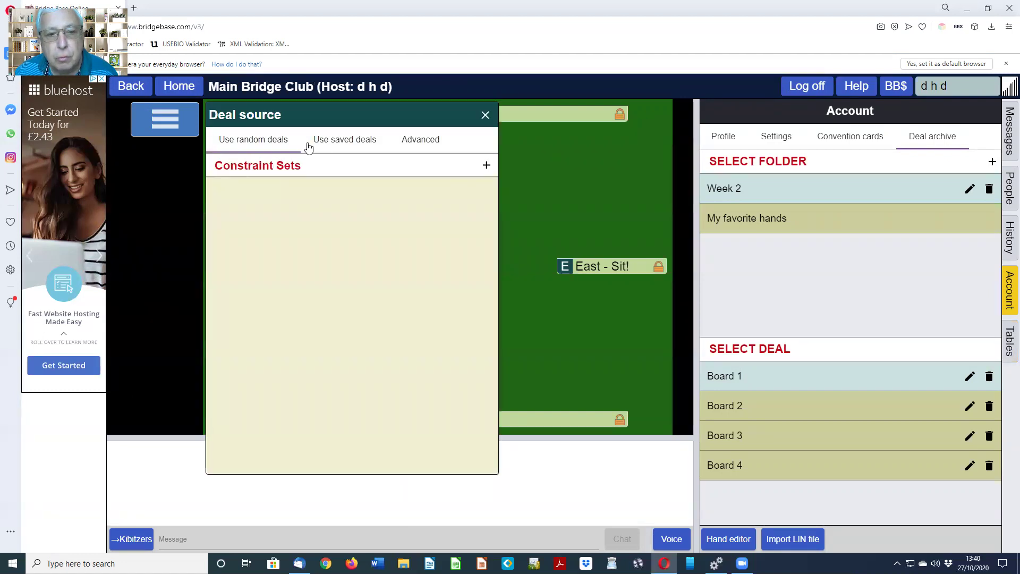
left_click(347, 144)
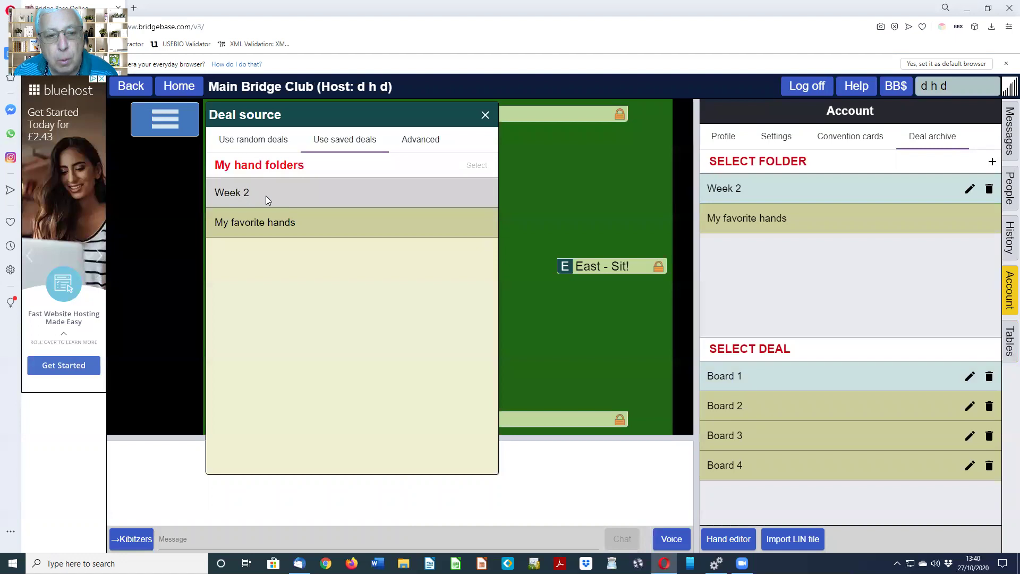
left_click(247, 194)
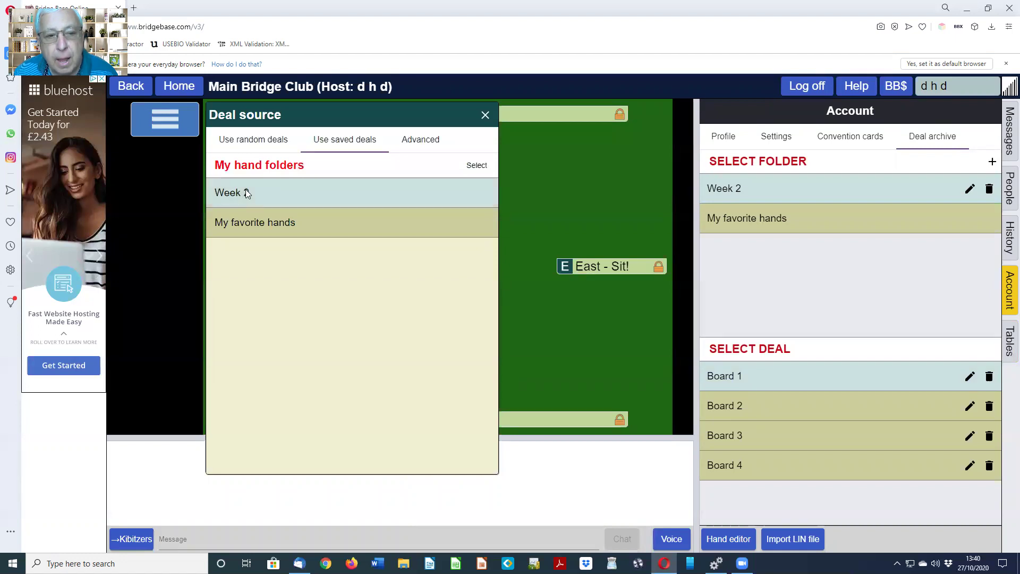
left_click(477, 166)
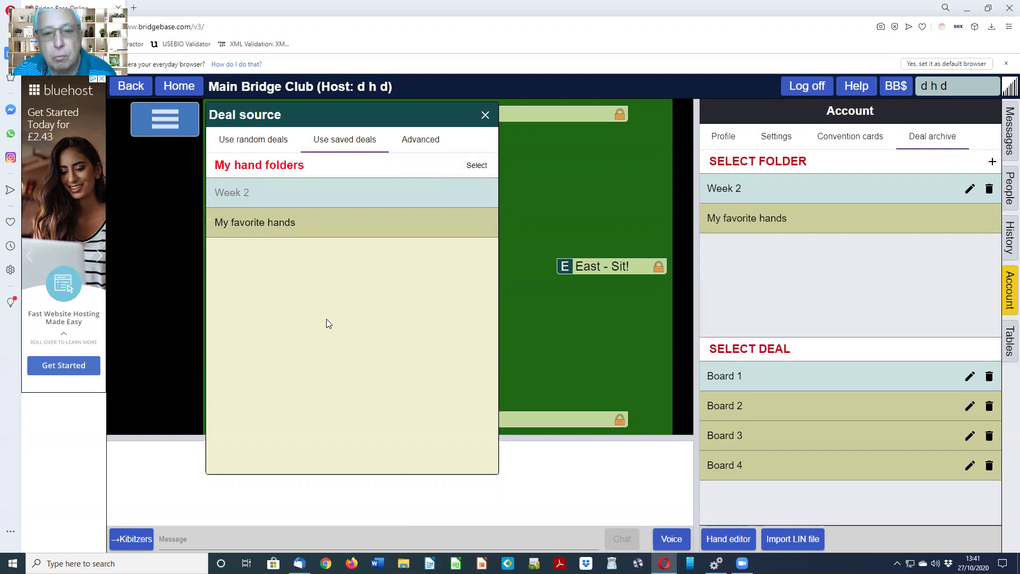
left_click(485, 115)
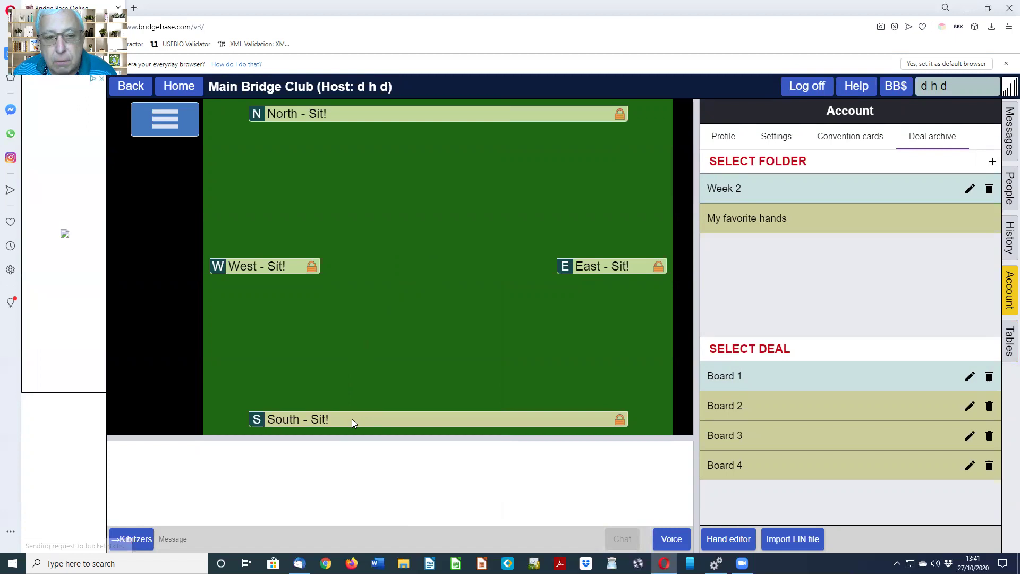
Step: Seat the host account in the East, South and West seats of the teaching table
left_click(618, 264)
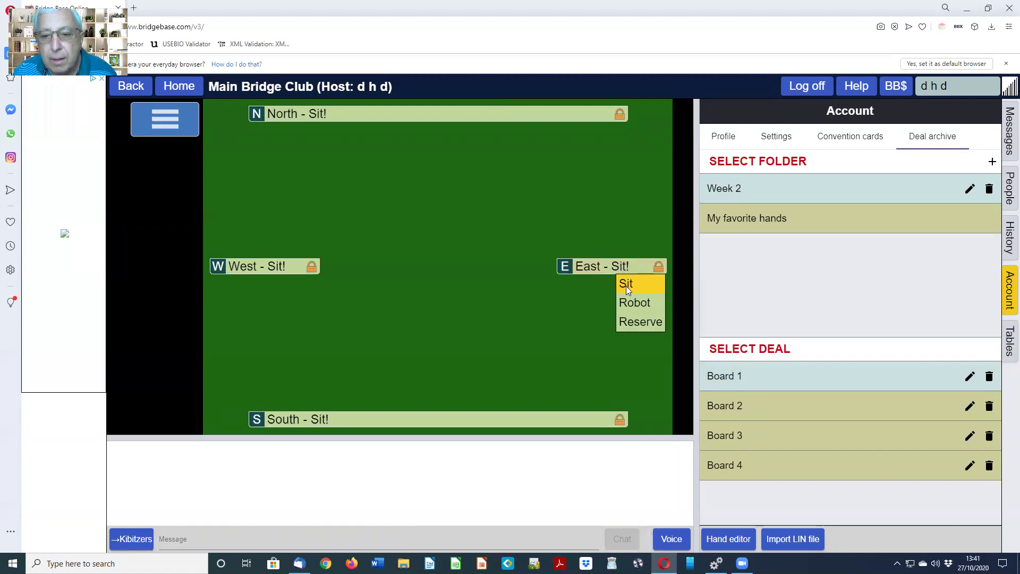
left_click(626, 285)
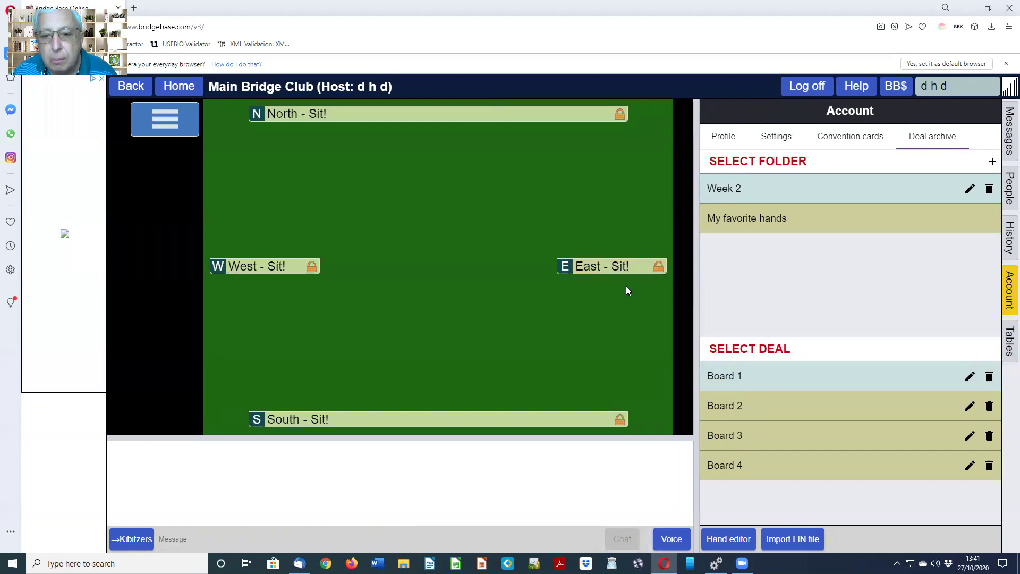
left_click(375, 415)
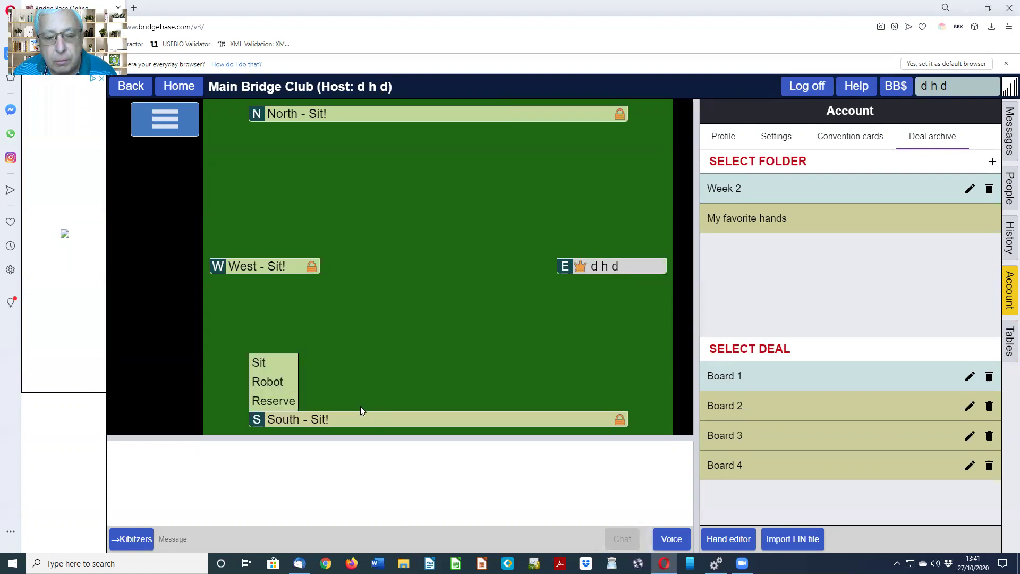
left_click(260, 367)
left_click(258, 269)
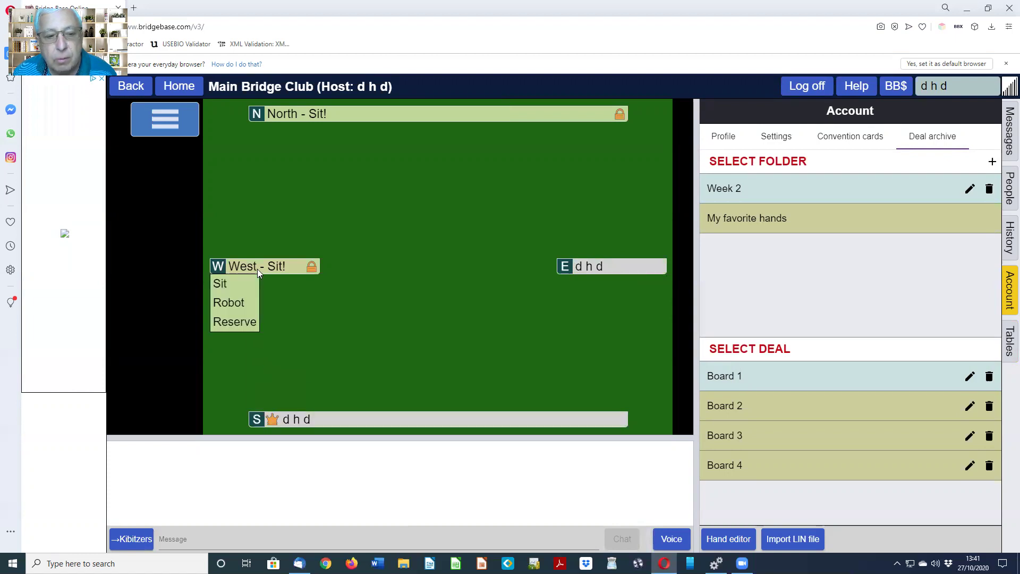
left_click(221, 281)
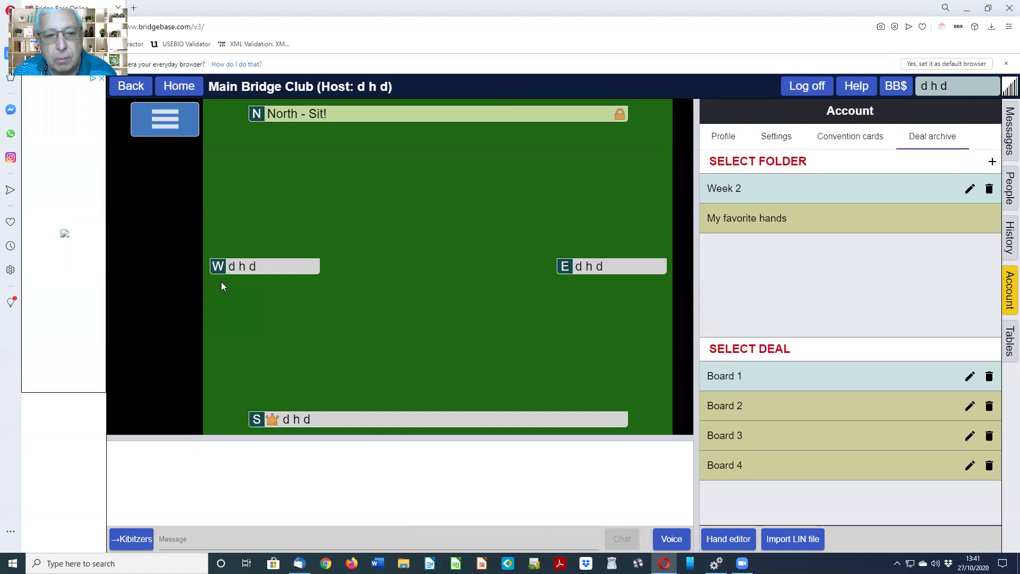
left_click(352, 115)
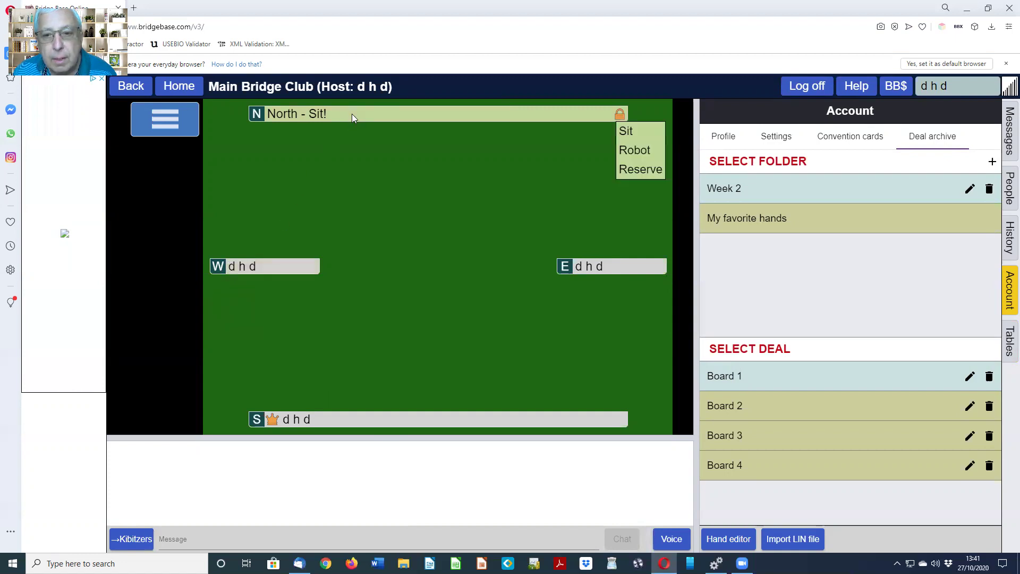
left_click(629, 167)
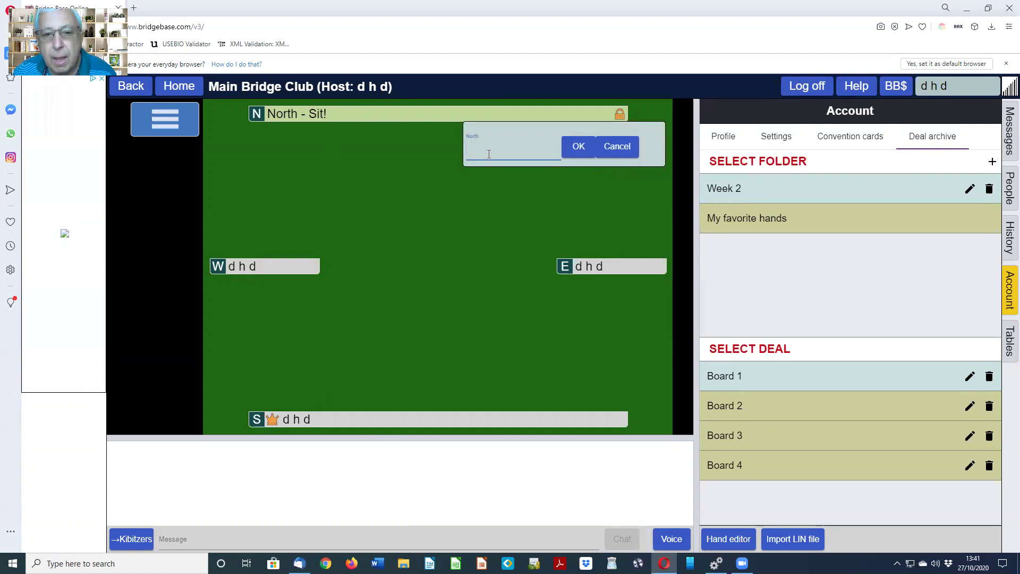
type("d")
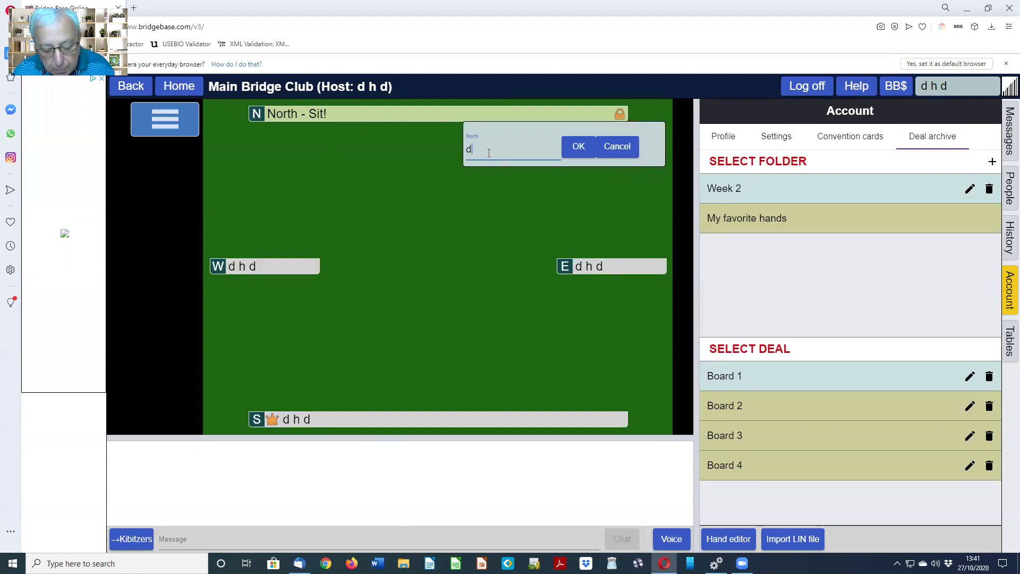
type("3d3")
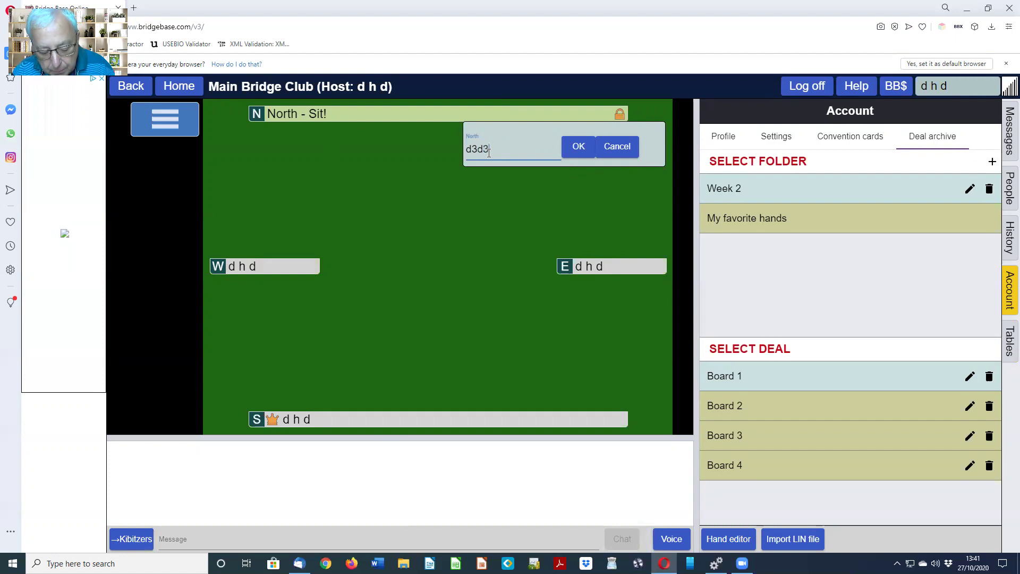
key("BackSpace")
key("BackSpace")
type("h3d")
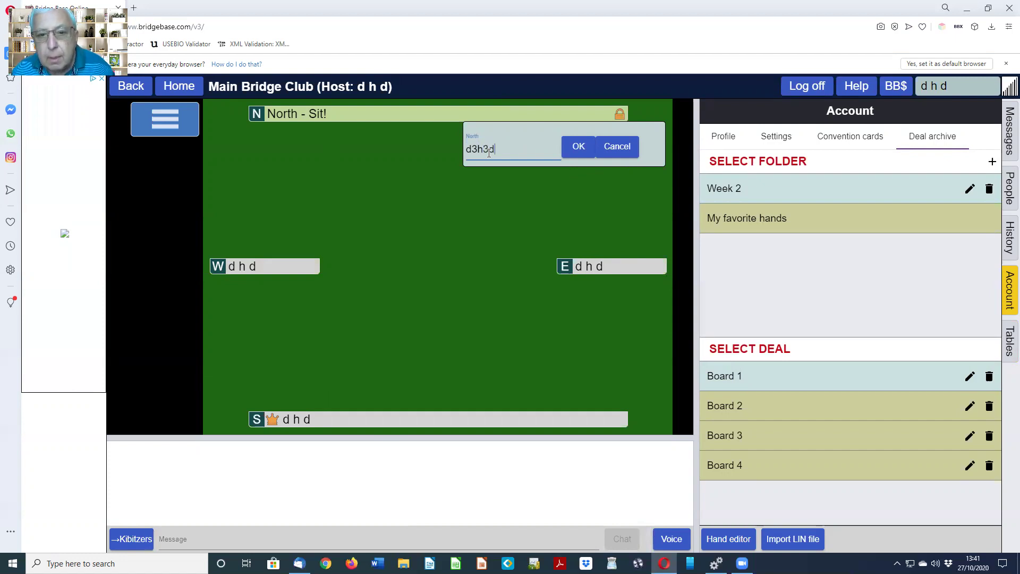
left_click(577, 146)
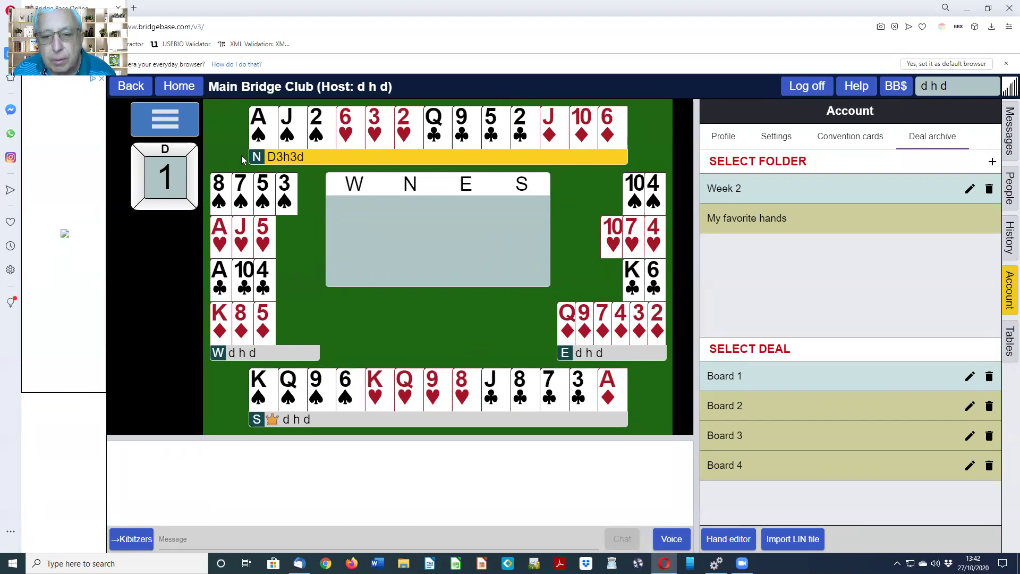
Step: Redeal the hands for board 1 at the teaching table
left_click(158, 121)
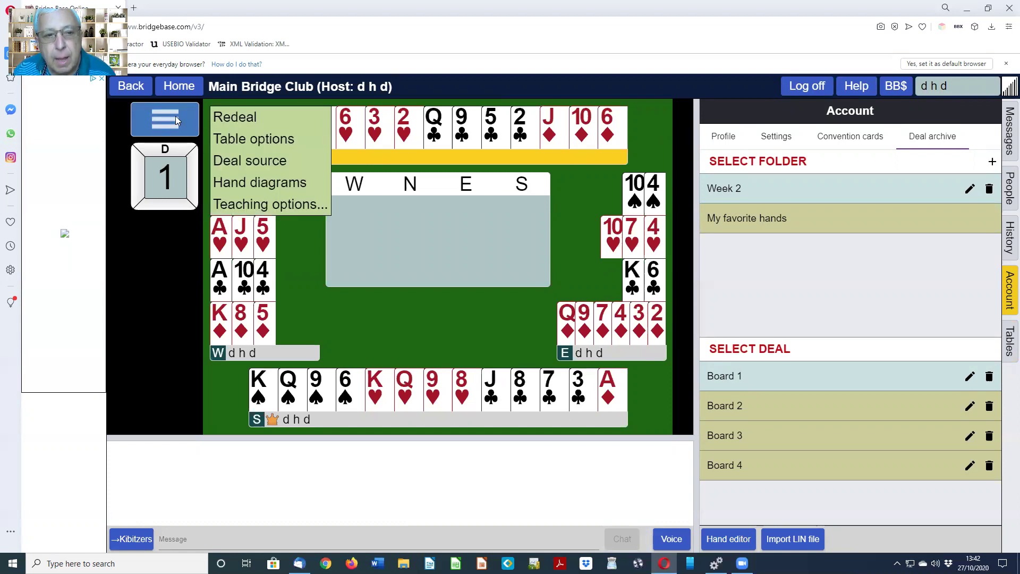
left_click(233, 117)
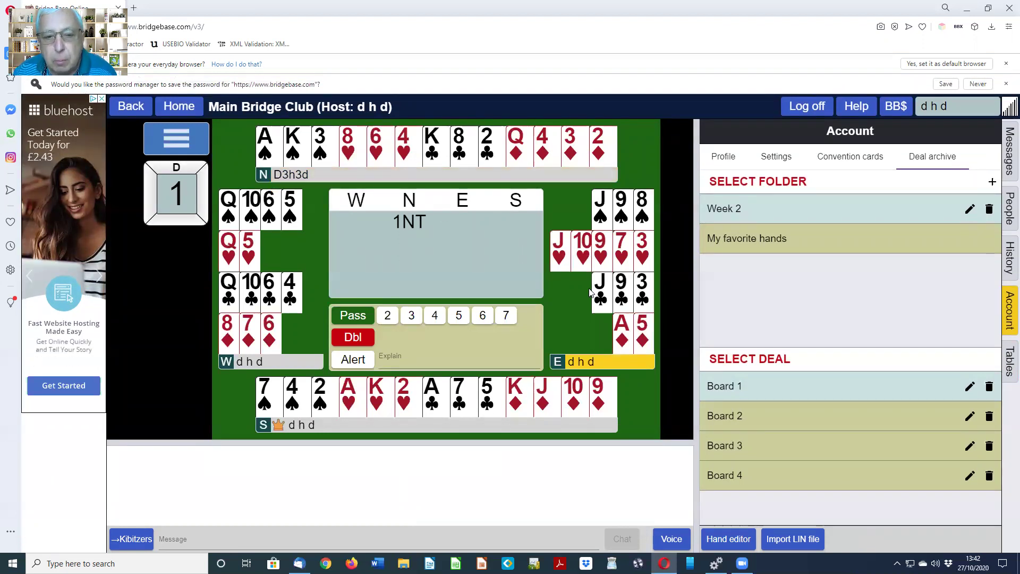
Step: Pass for East, South and West over North's 1NT, and lead the jack of hearts from East
left_click(353, 317)
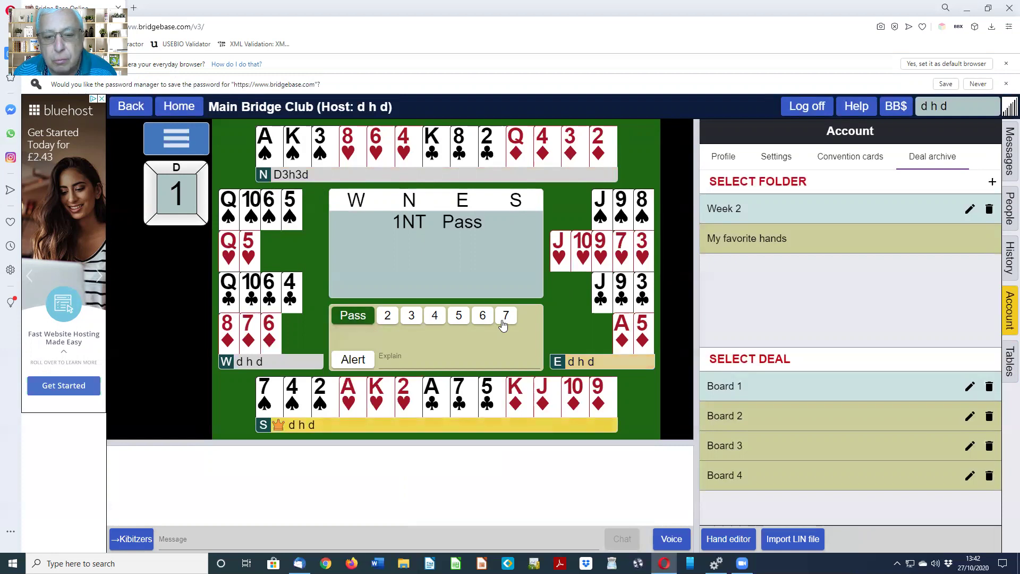
left_click(352, 318)
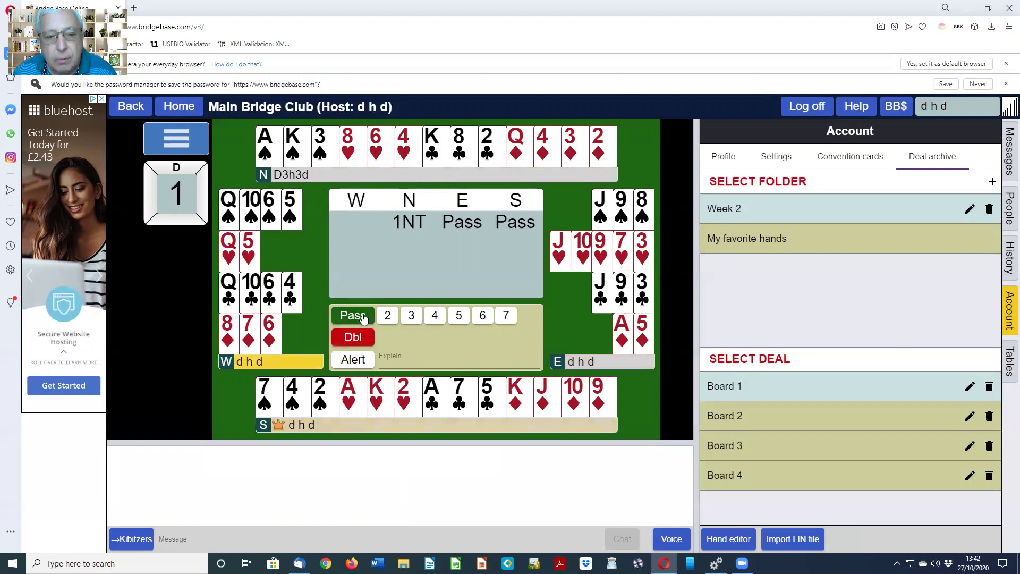
left_click(353, 317)
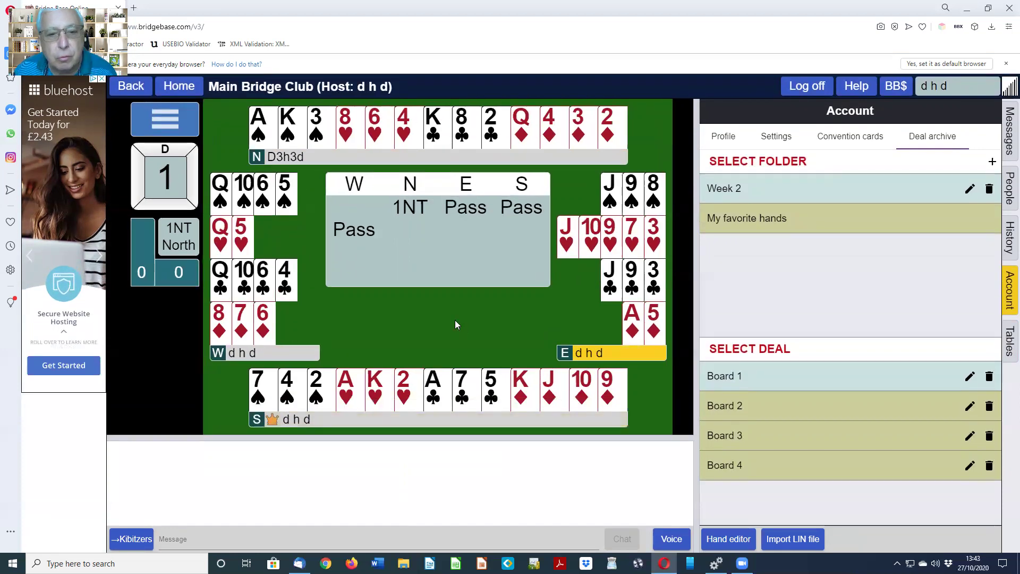
left_click(567, 239)
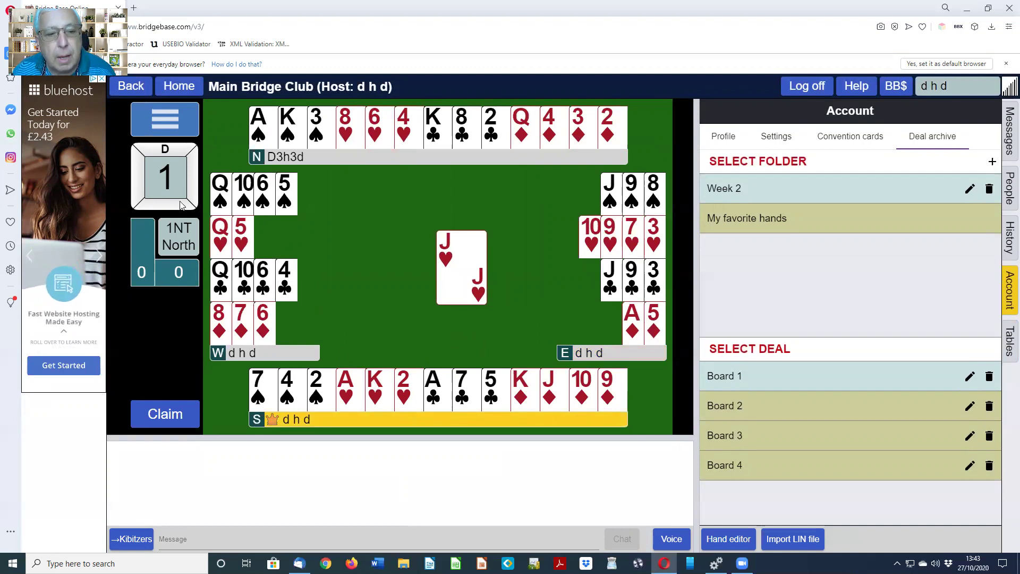
Step: Redeal twice to abandon play of board 1 and advance the table through board 2 to board 3
left_click(172, 126)
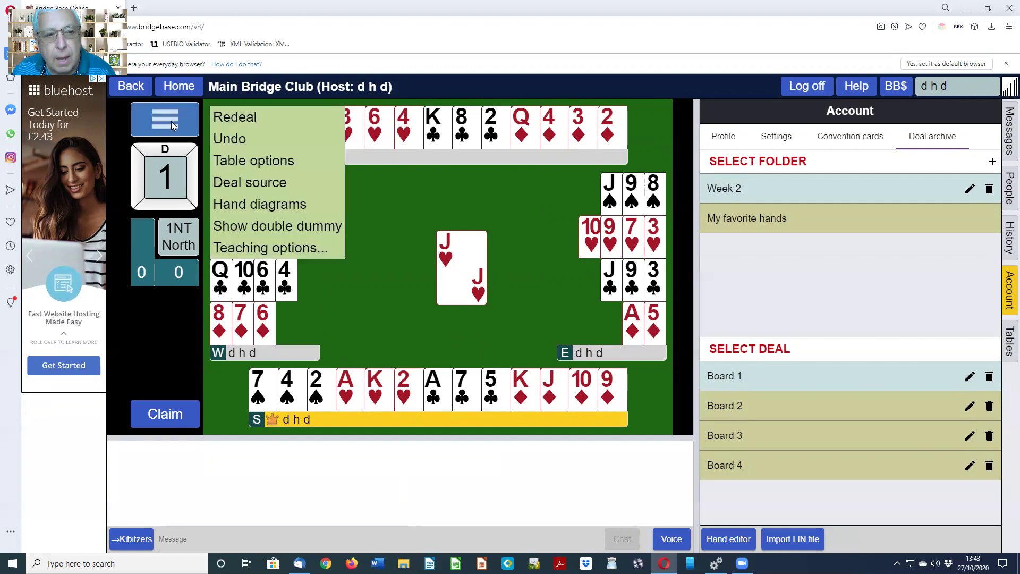
left_click(226, 116)
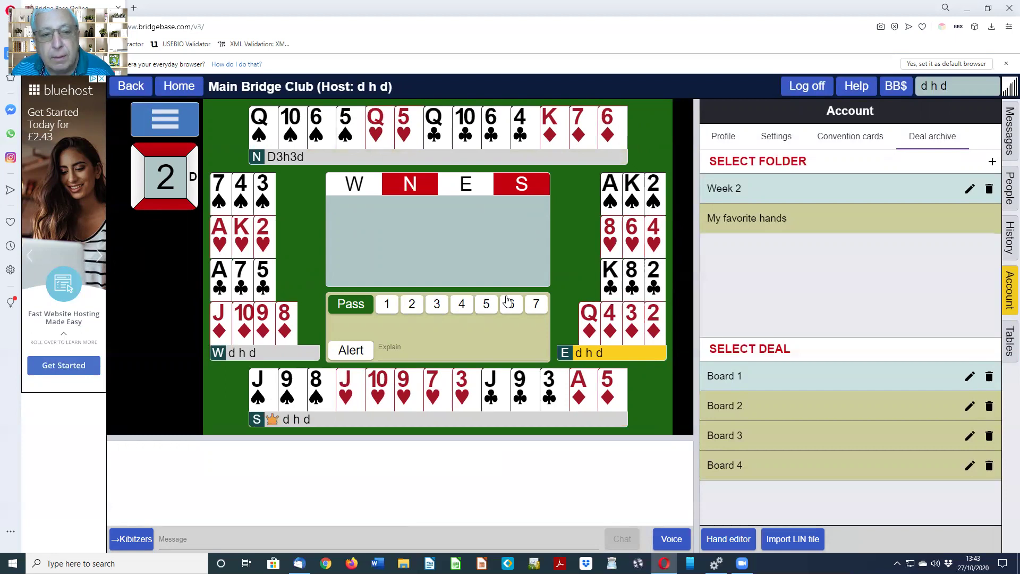
left_click(163, 119)
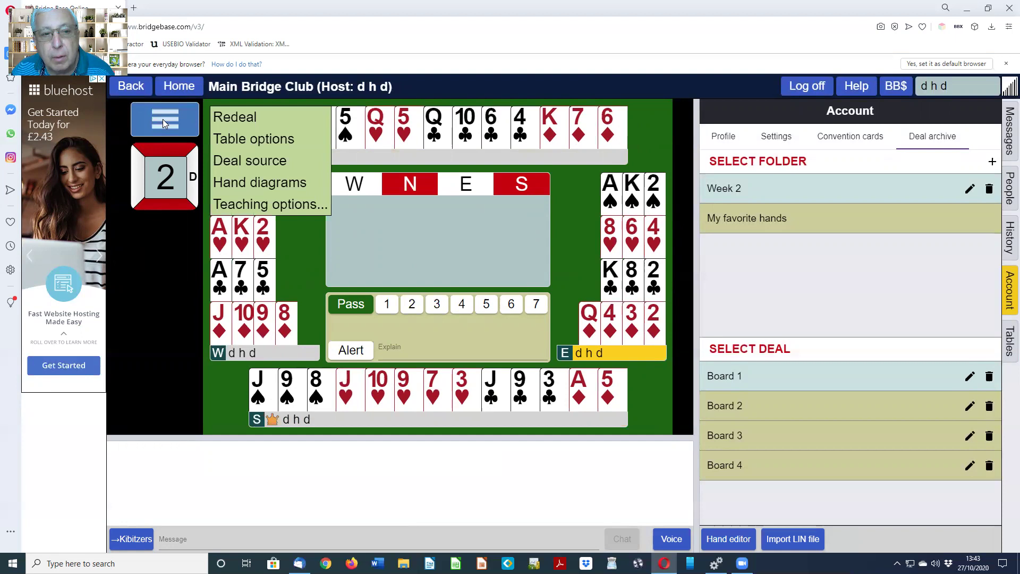
left_click(235, 116)
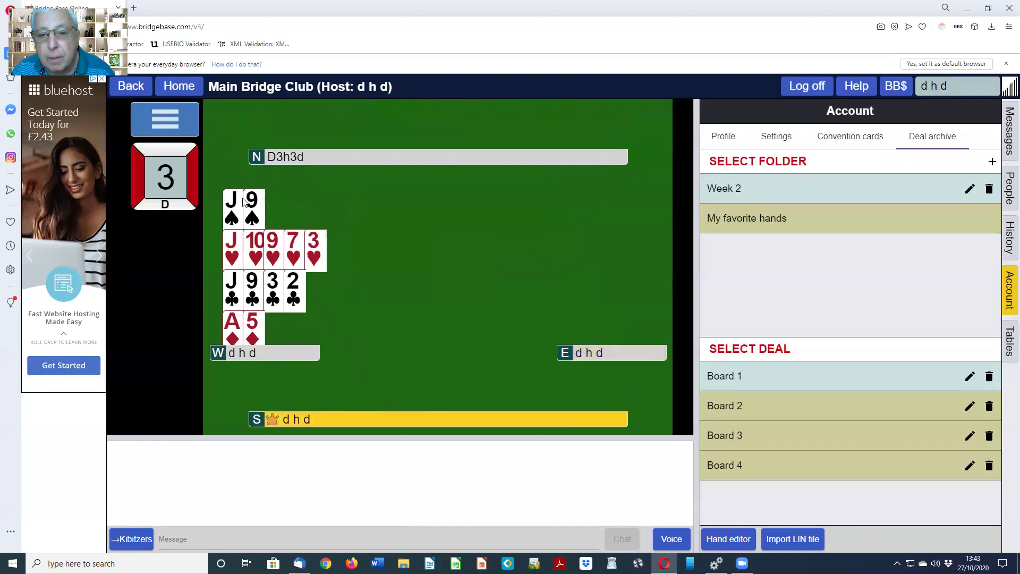